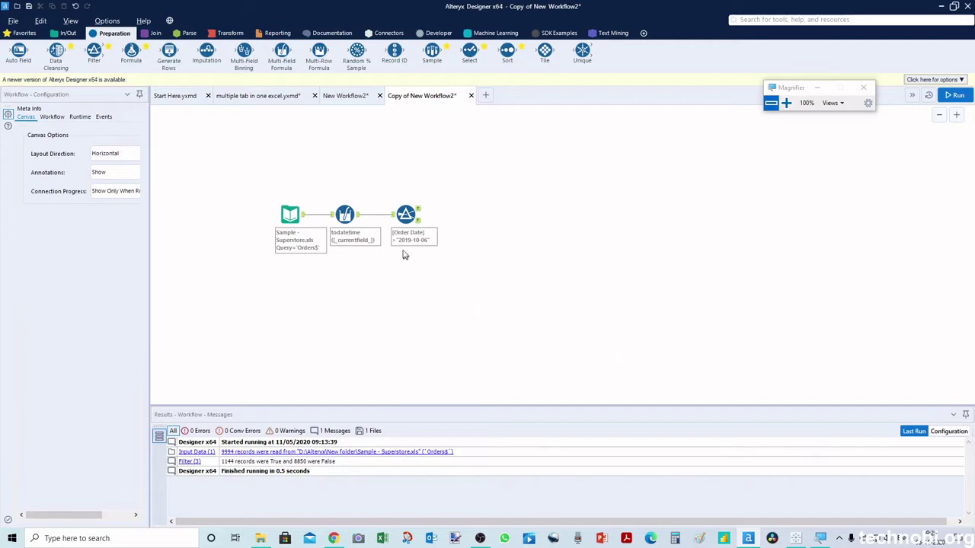
Review the Filter's Order Date after 2019-10-06 condition and its 1,144 true records, then go to Tableau
click(399, 219)
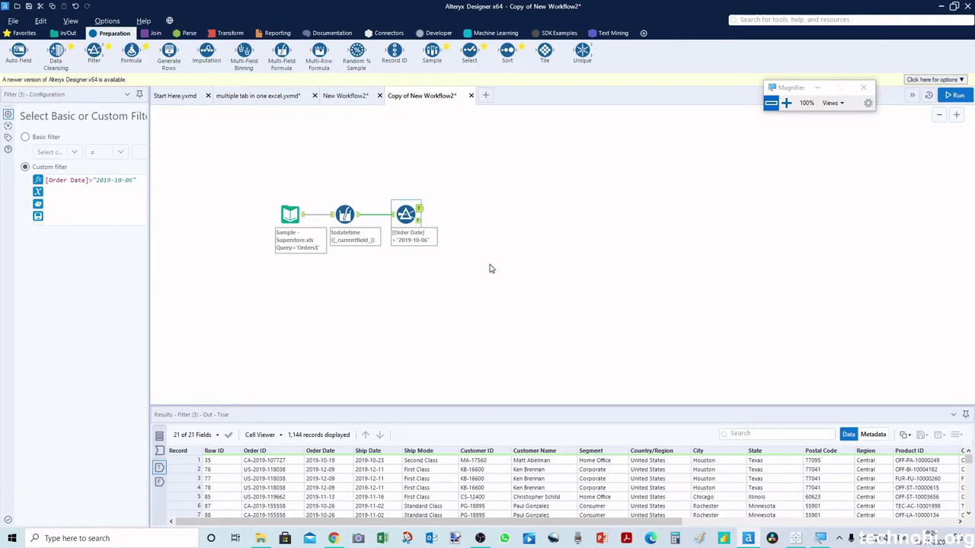
click(795, 539)
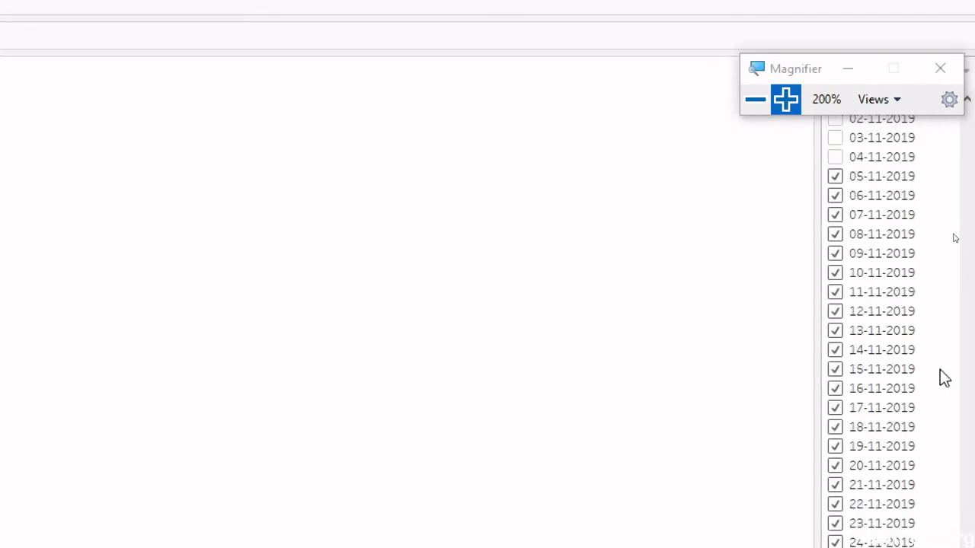
Uncheck 05-11-2019 in the Order Date filter so CityWise starts at 06-11-2019
scroll(944, 378, up, 4)
click(835, 408)
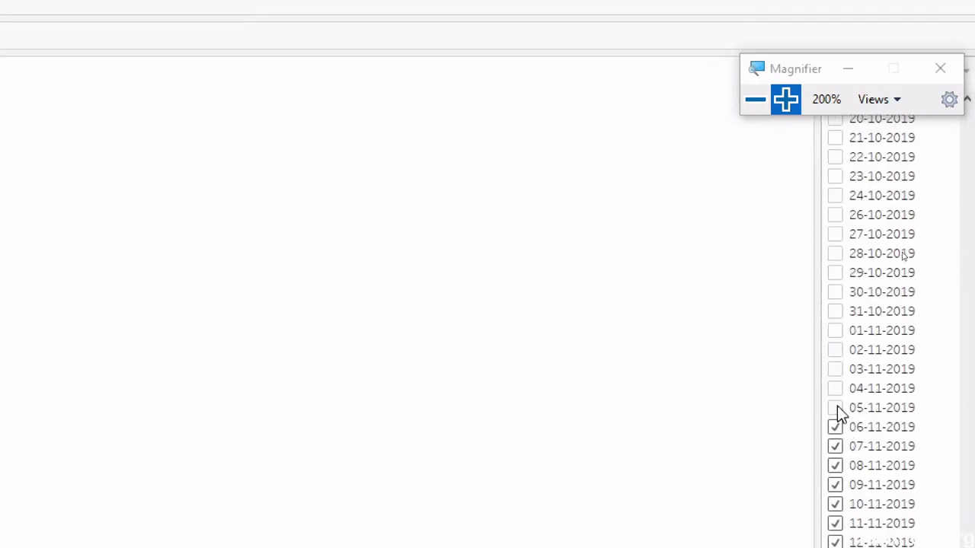
click(835, 409)
click(835, 388)
click(835, 369)
click(835, 369)
click(835, 389)
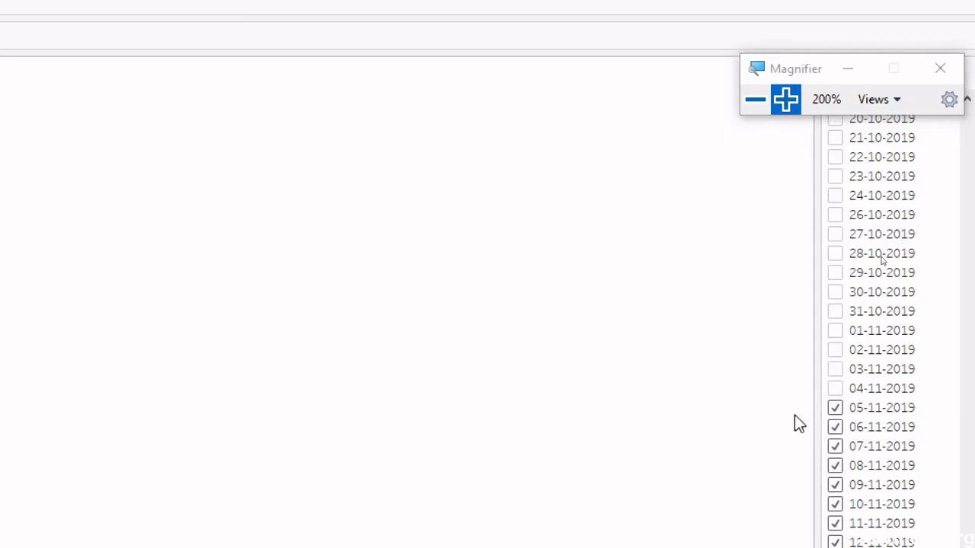
click(836, 408)
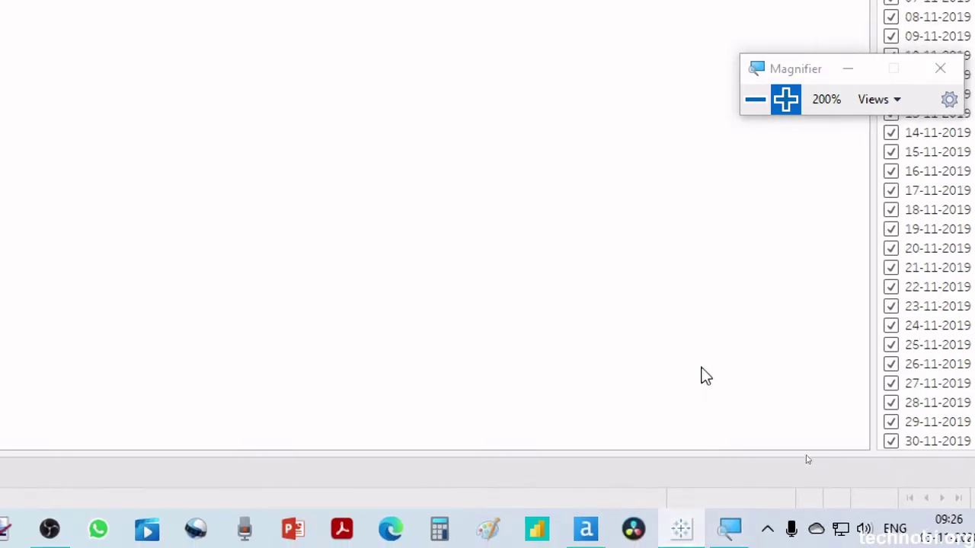
click(754, 102)
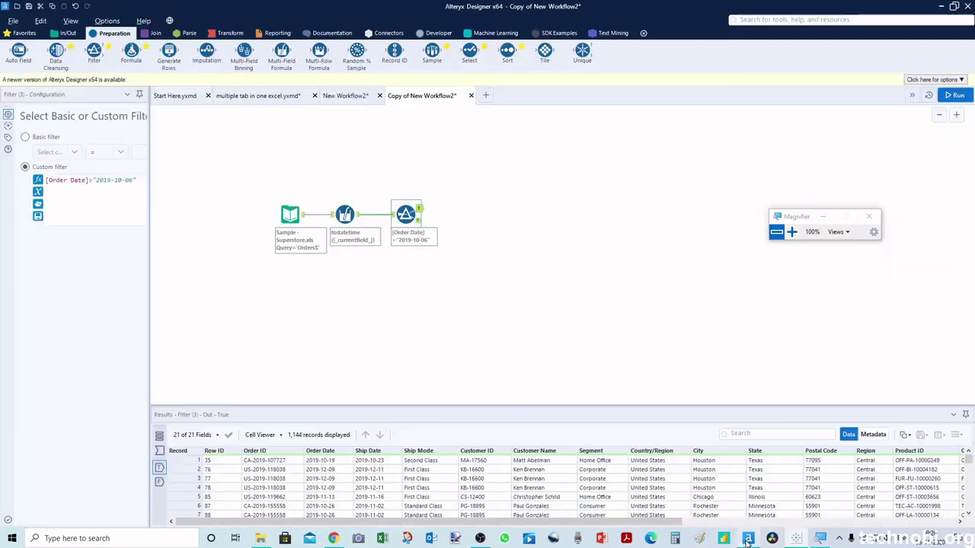
Show the Filter's [Order Date] > "2019-10-06" condition with its 1,144 true records
click(746, 541)
click(585, 340)
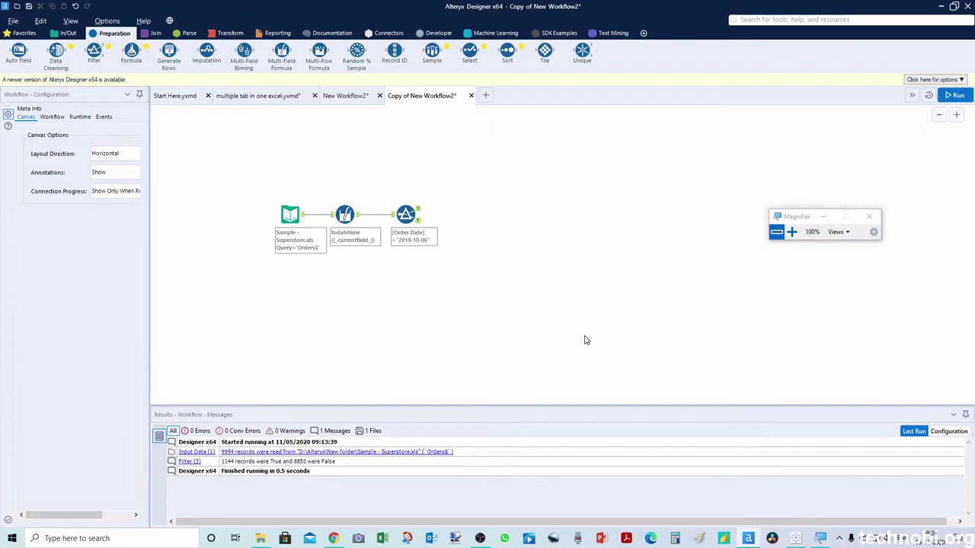
click(406, 214)
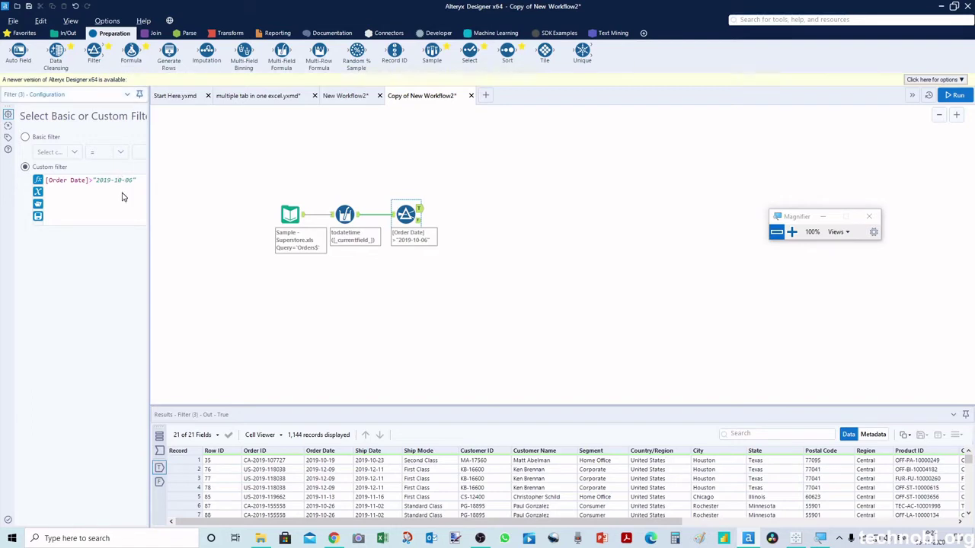
Change the filter date to 2019-11-06 and move the Filter tool further right
key(Delete)
text(1)
click(302, 289)
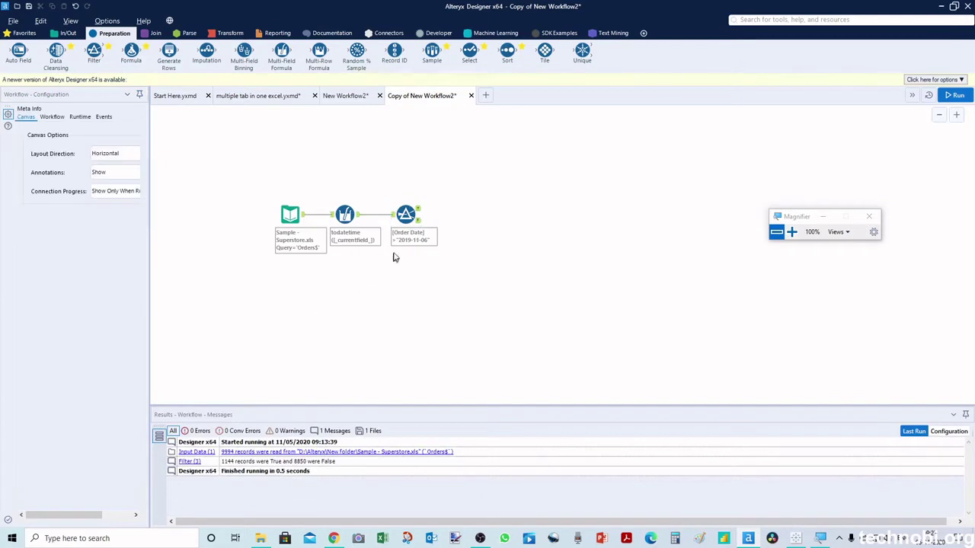
click(406, 214)
drag(406, 214, 473, 214)
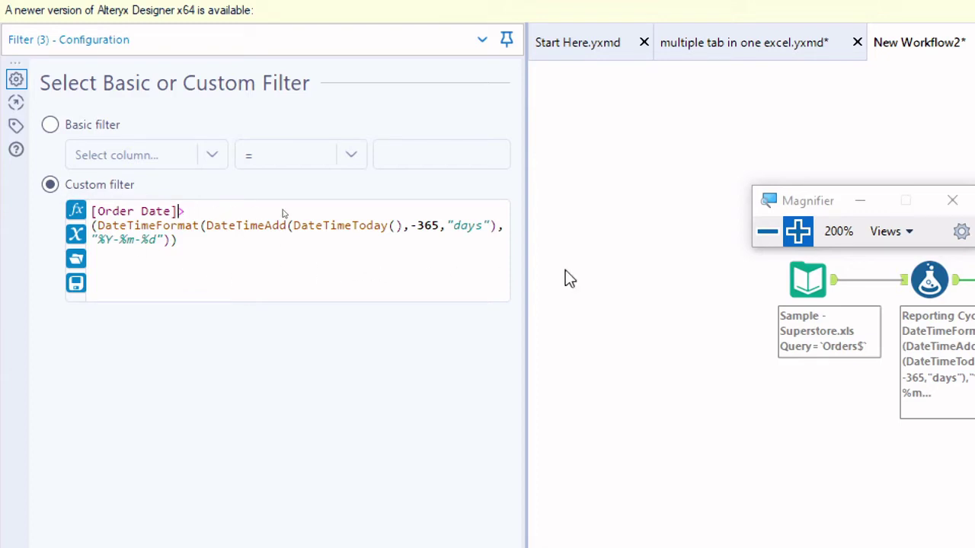
Run the workflow with the dynamic past-365-days date filter and browse the results
key(super+minus)
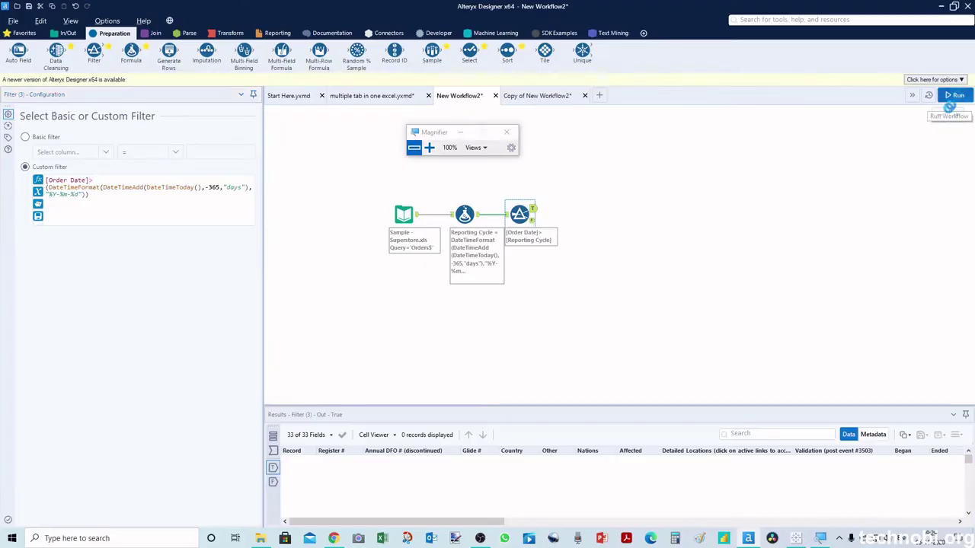
click(953, 96)
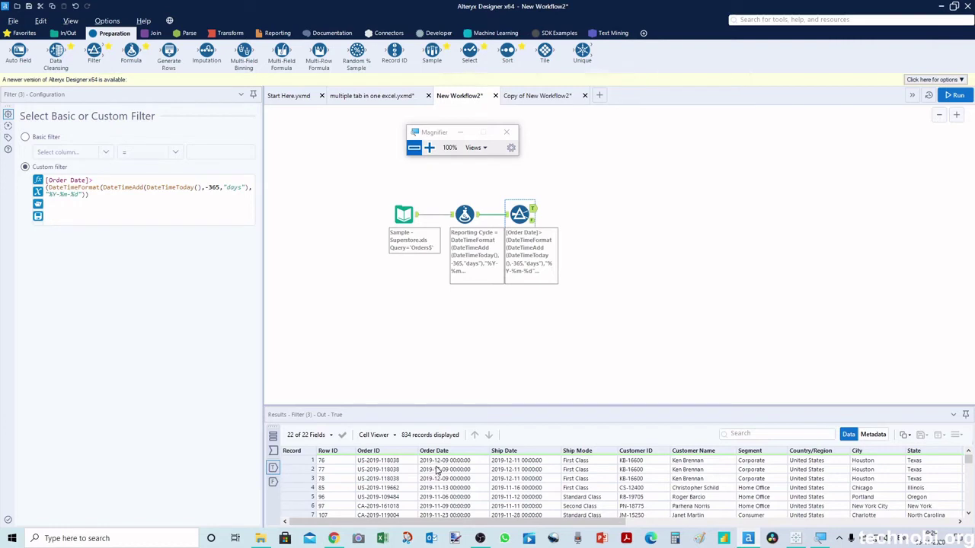
scroll(436, 474, down, 4)
scroll(442, 491, down, 12)
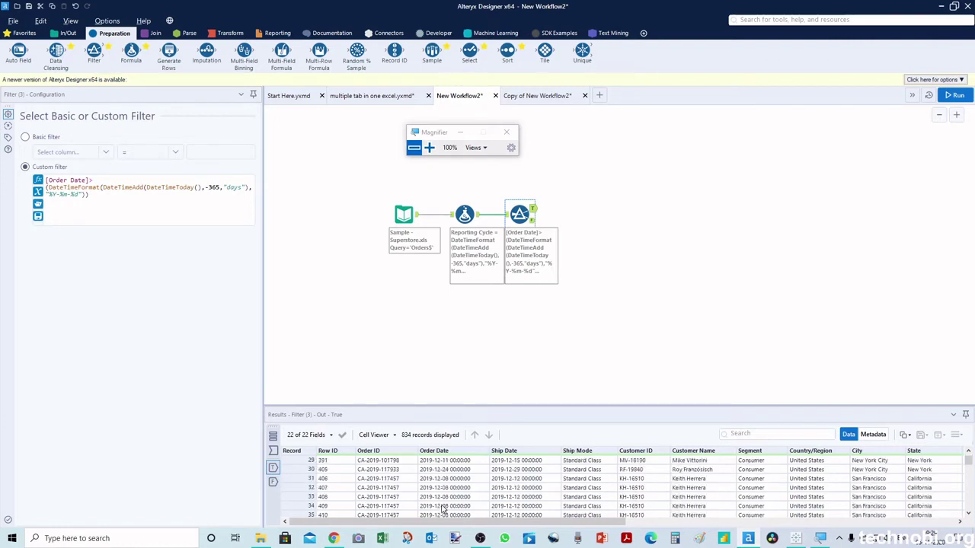
scroll(442, 512, down, 3)
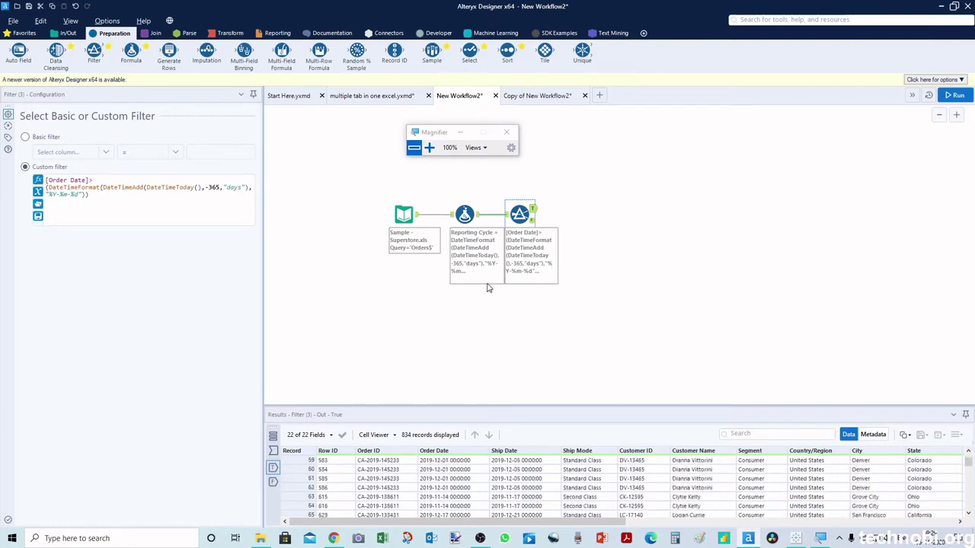
Compare the failing records with the 834 records passing the date filter
click(534, 222)
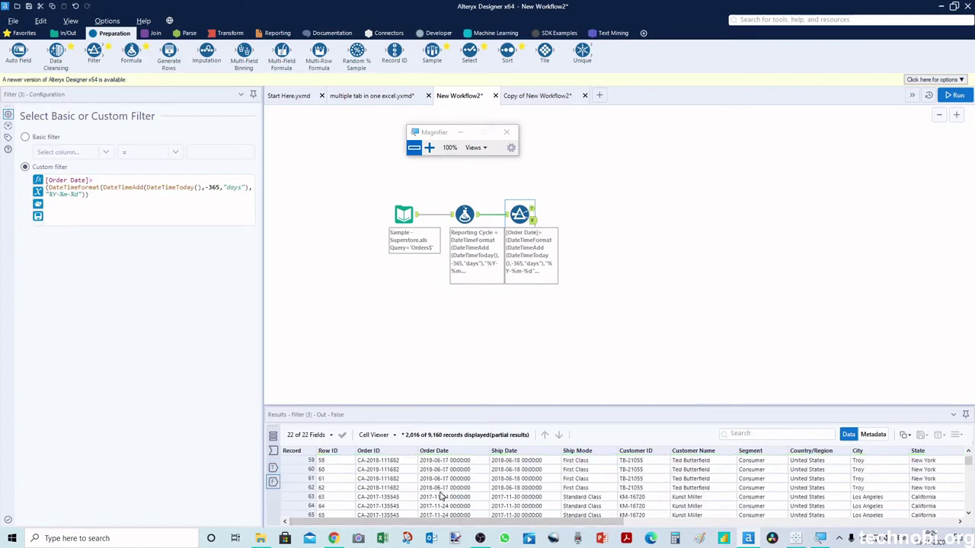
scroll(440, 495, down, 3)
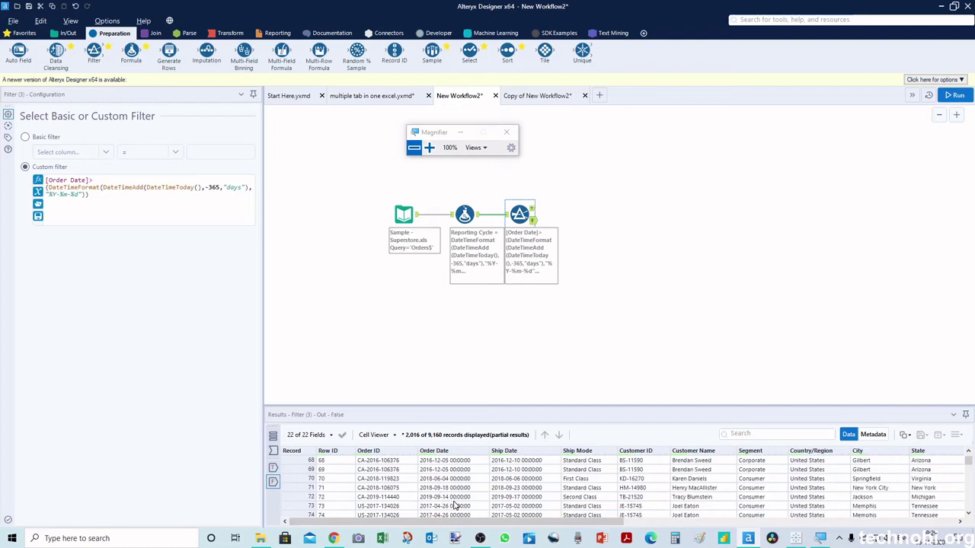
scroll(460, 497, down, 2)
scroll(463, 496, up, 13)
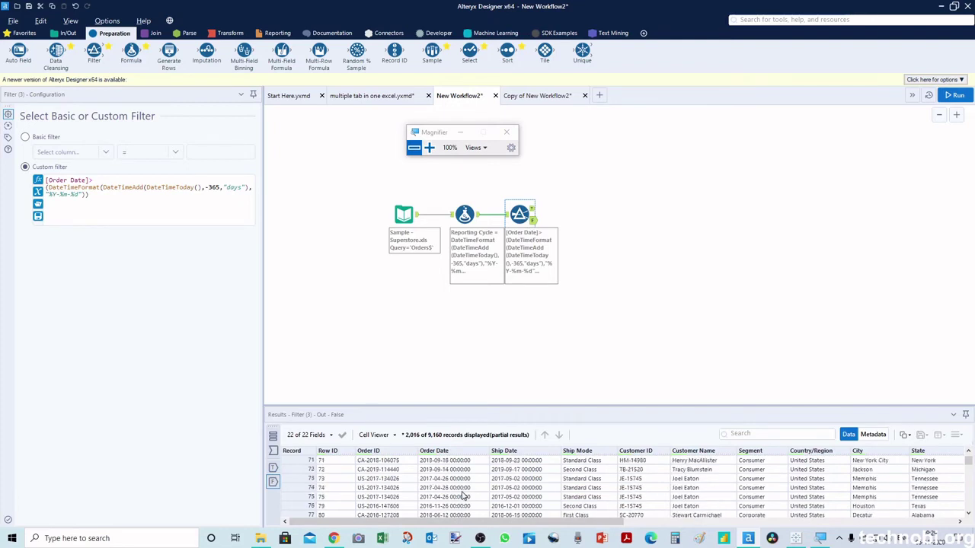
scroll(463, 496, up, 11)
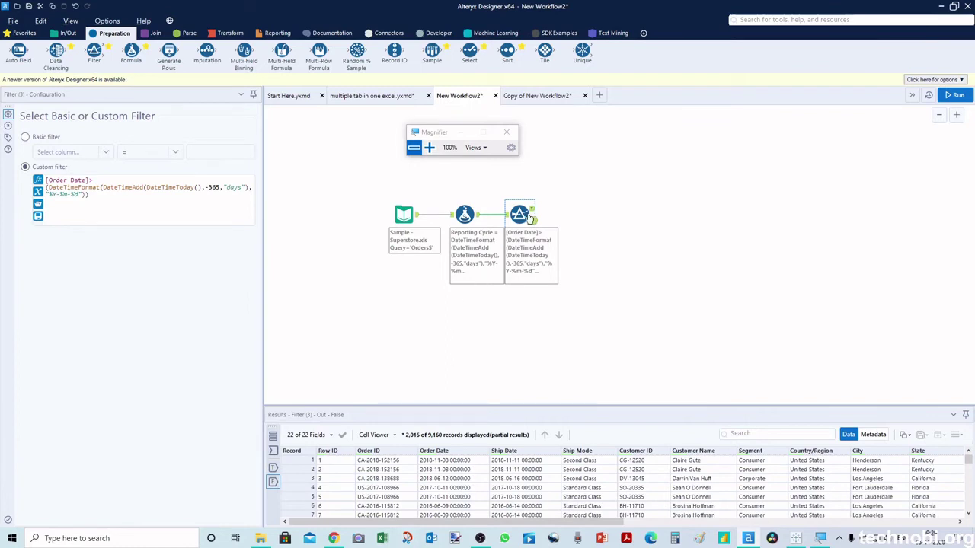
click(533, 210)
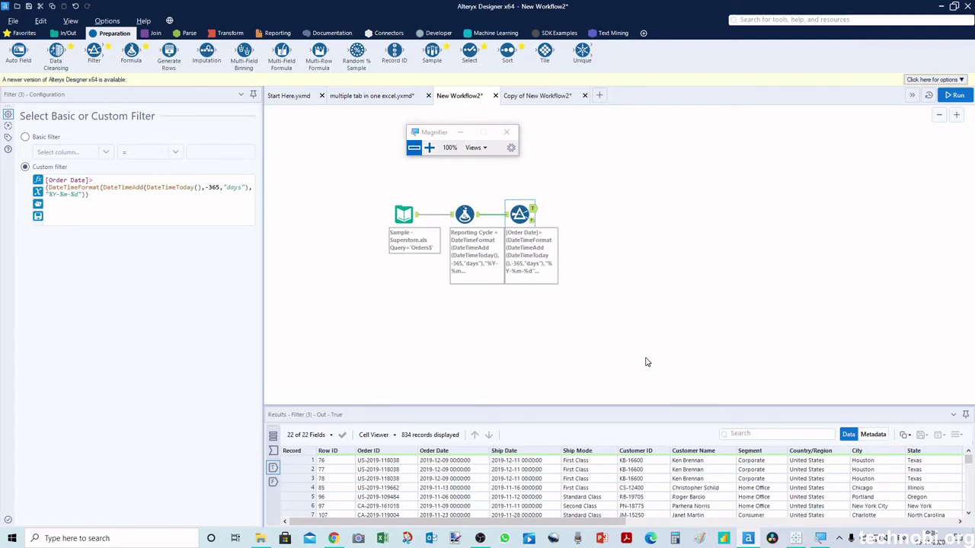
click(796, 539)
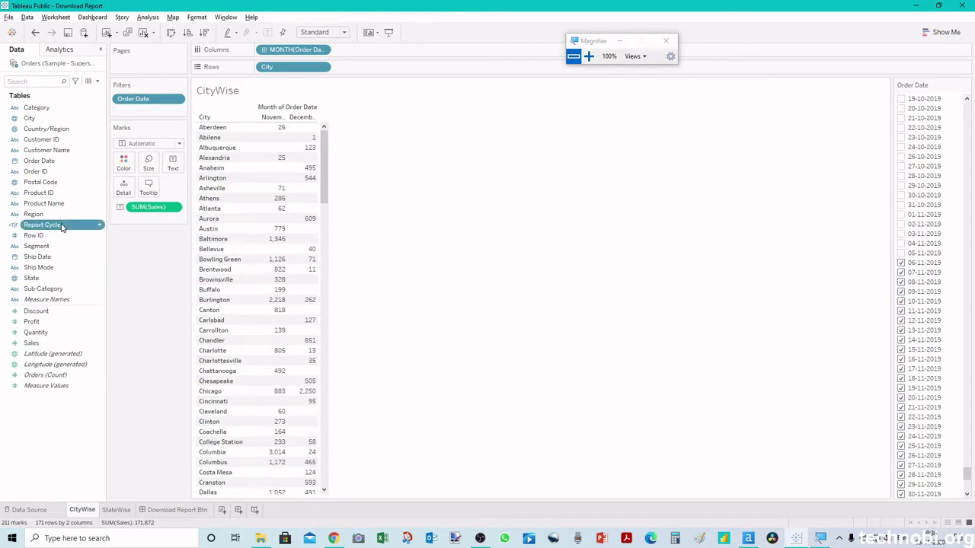
Change the Report Cycle calculation to [Order Date]>(TODAY()-365)
right_click(61, 224)
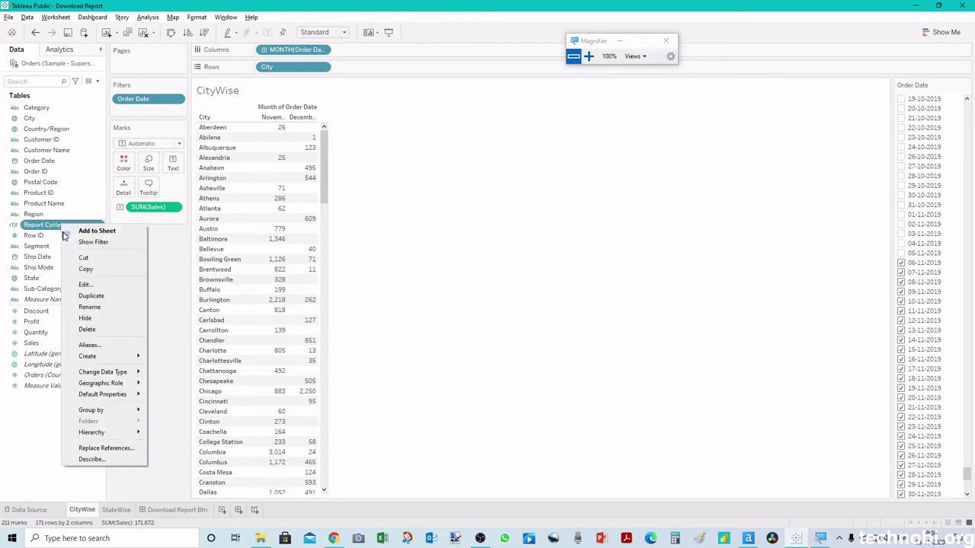
click(91, 284)
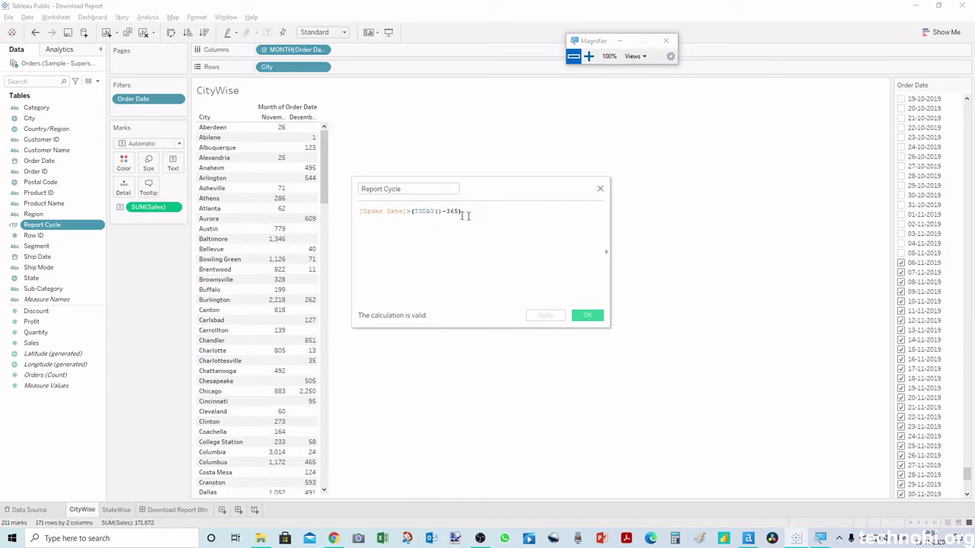
click(593, 320)
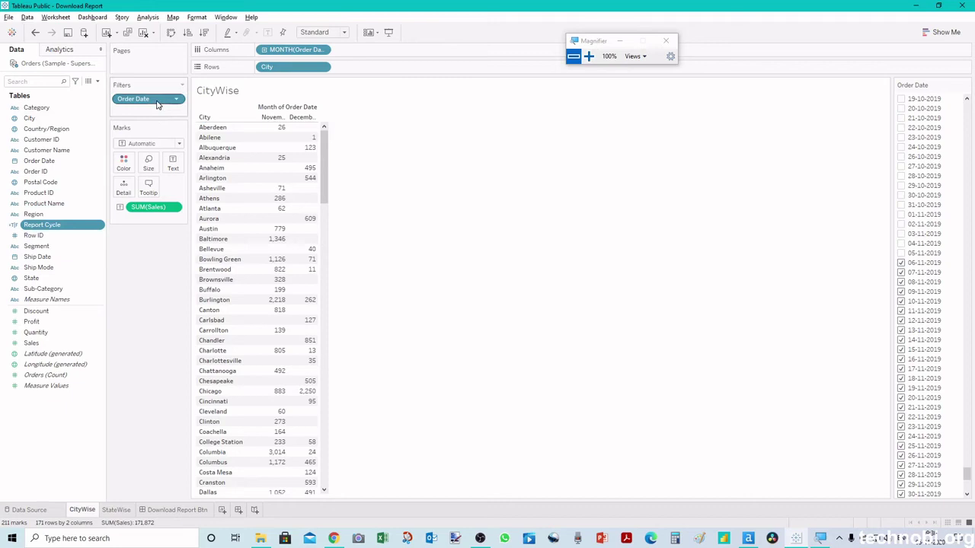
Add Report Cycle to the Filters shelf keeping only True values
drag(72, 224, 151, 121)
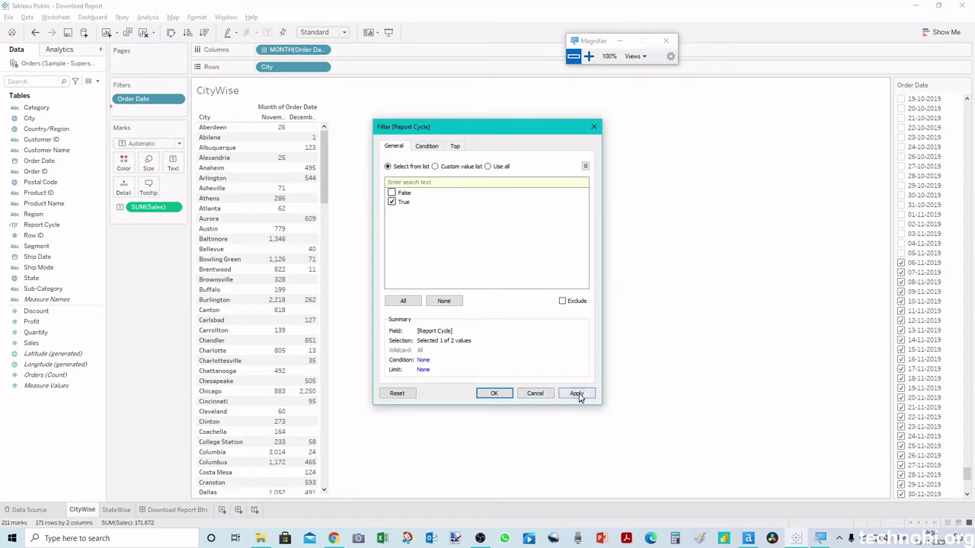
click(577, 393)
click(500, 394)
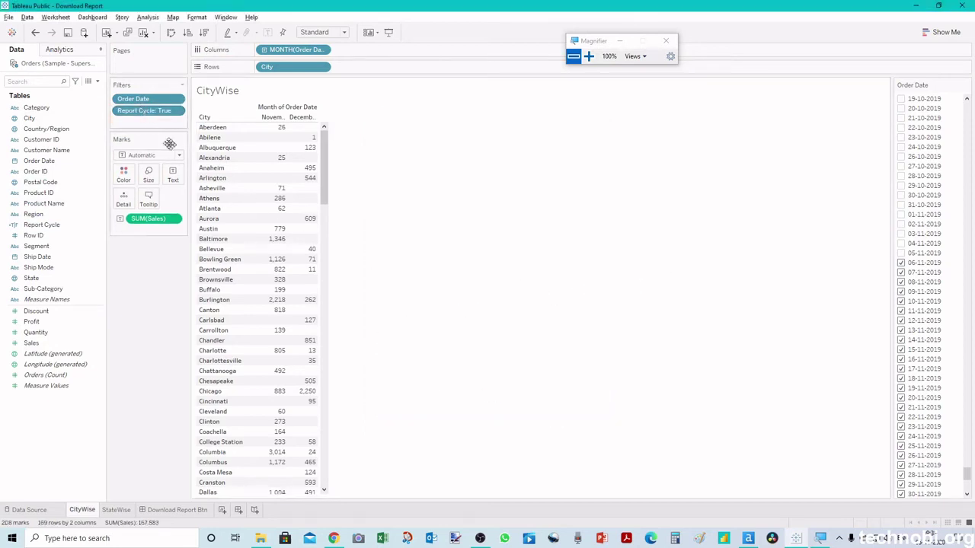
scroll(948, 318, down, 10)
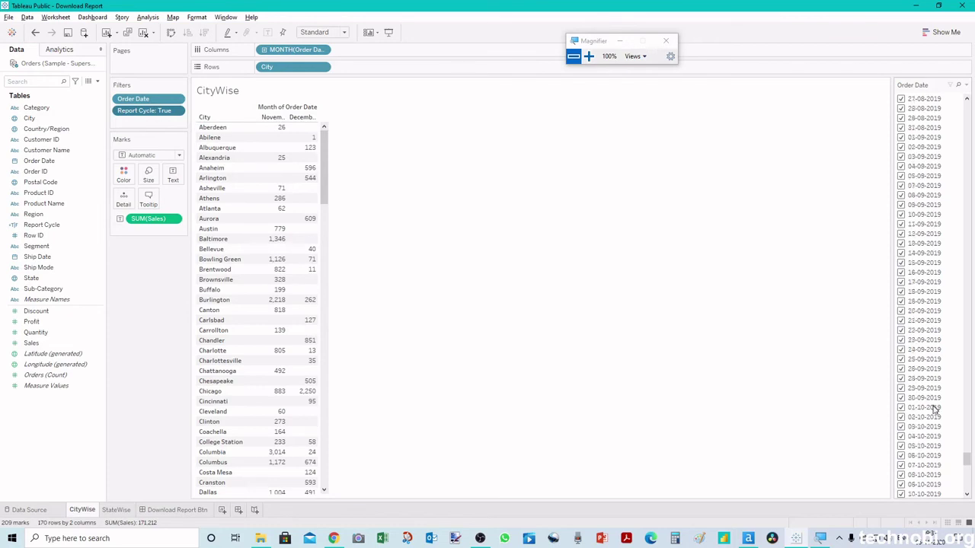
scroll(931, 380, down, 15)
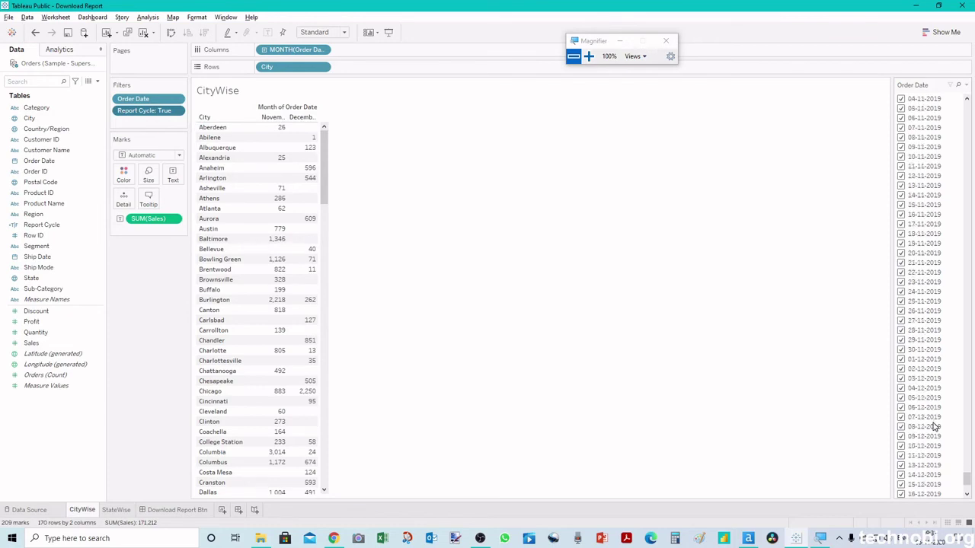
click(177, 100)
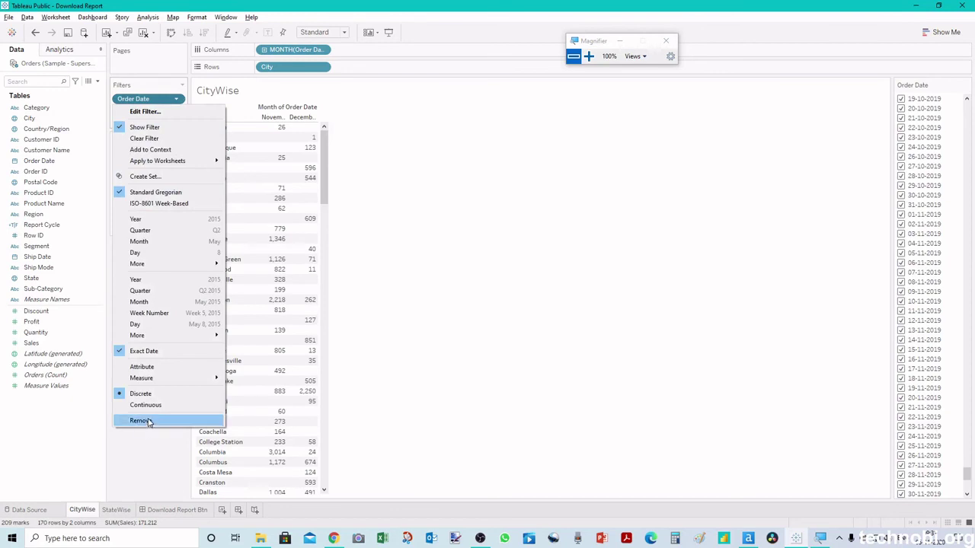
Remove the Order Date filter and show a Report Cycle filter card set to True only
click(140, 421)
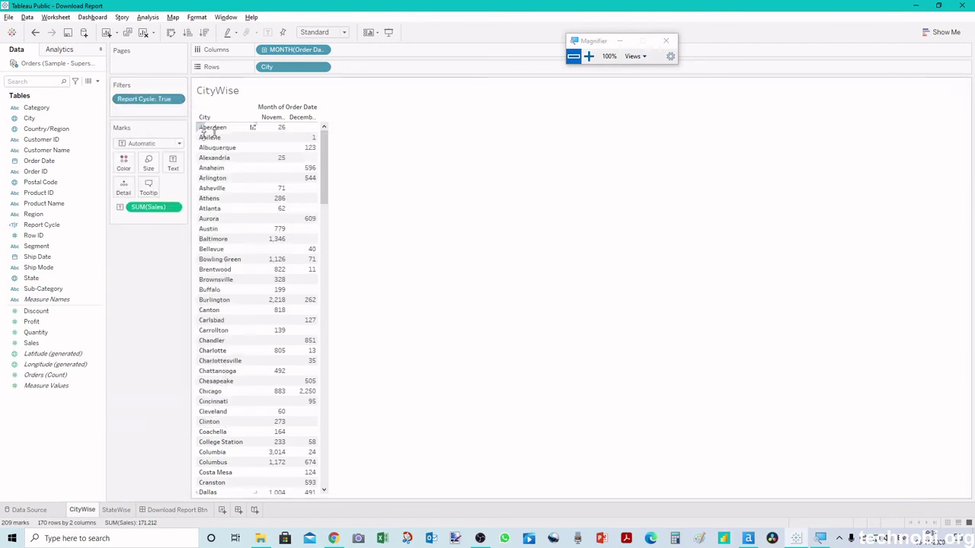
click(176, 100)
click(144, 128)
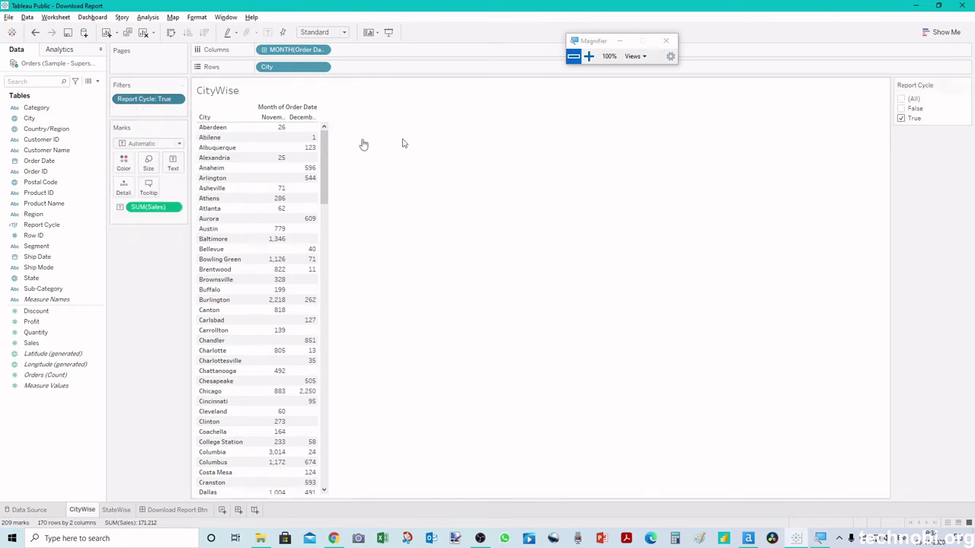
click(901, 99)
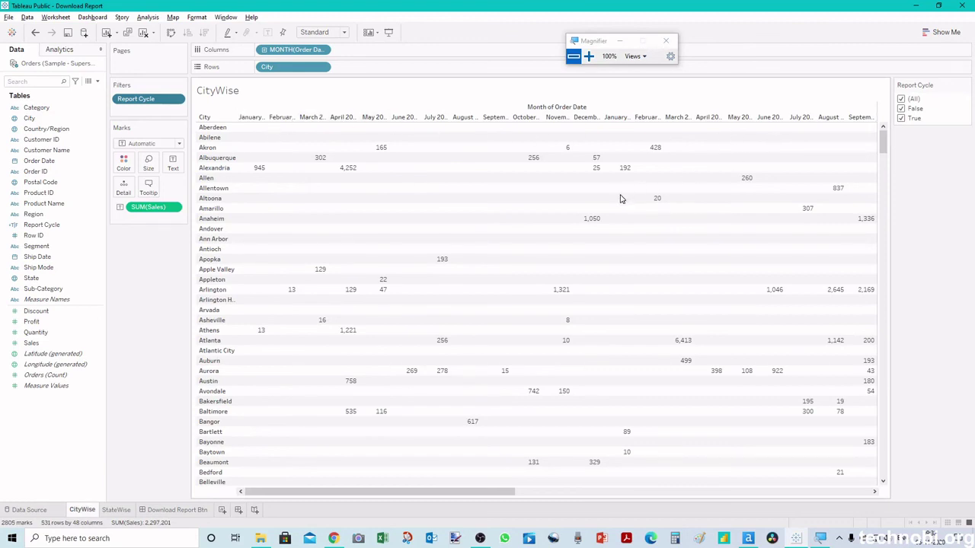
click(902, 99)
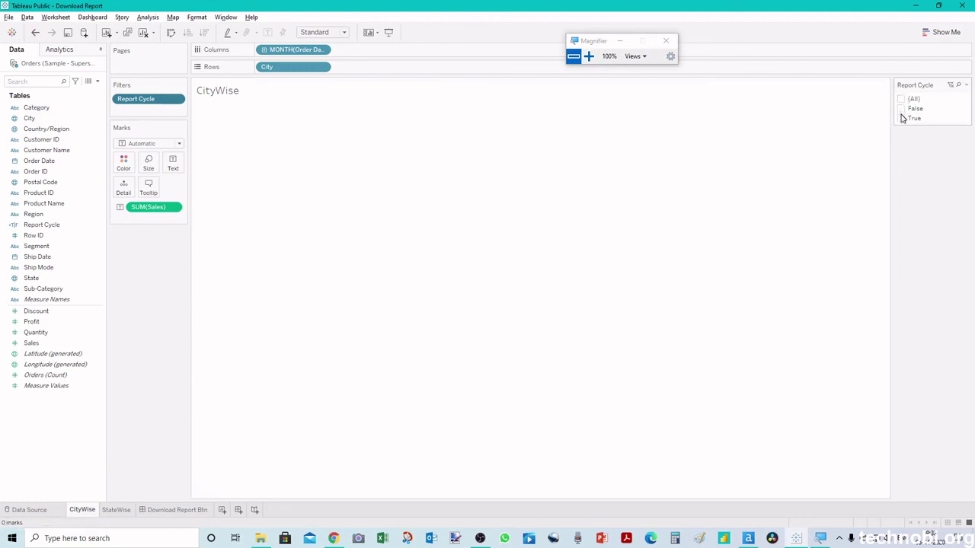
click(901, 118)
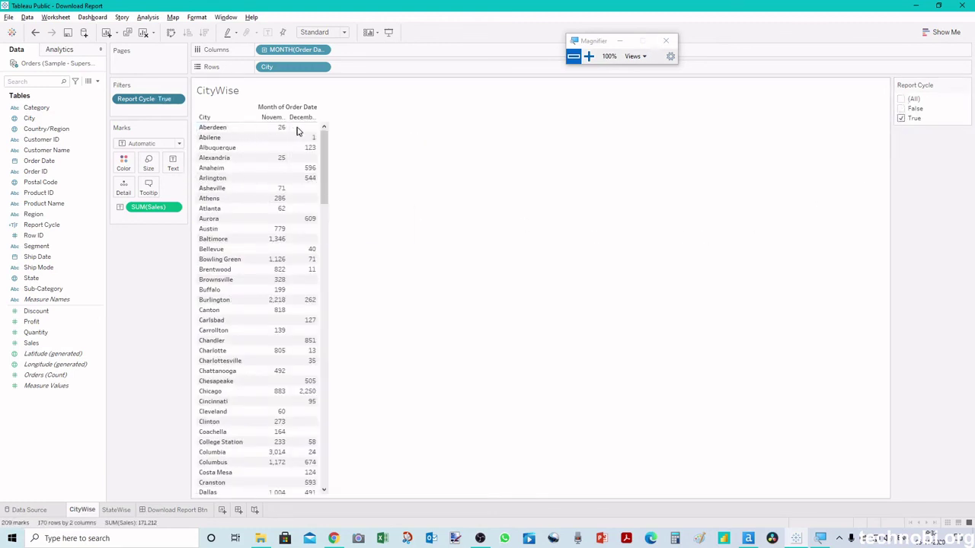